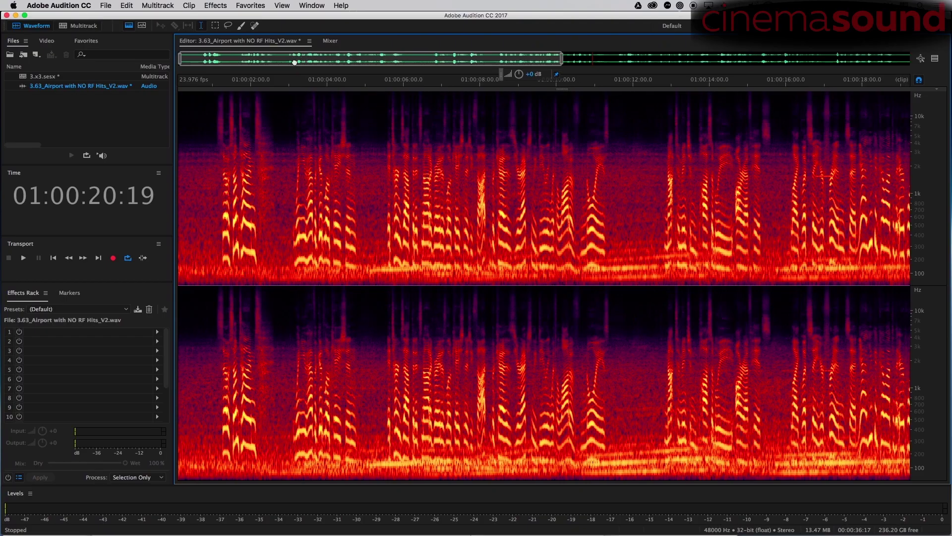
- Play the dialogue from about 01:00:10:14 to locate the truck rumble
left_click(198, 149)
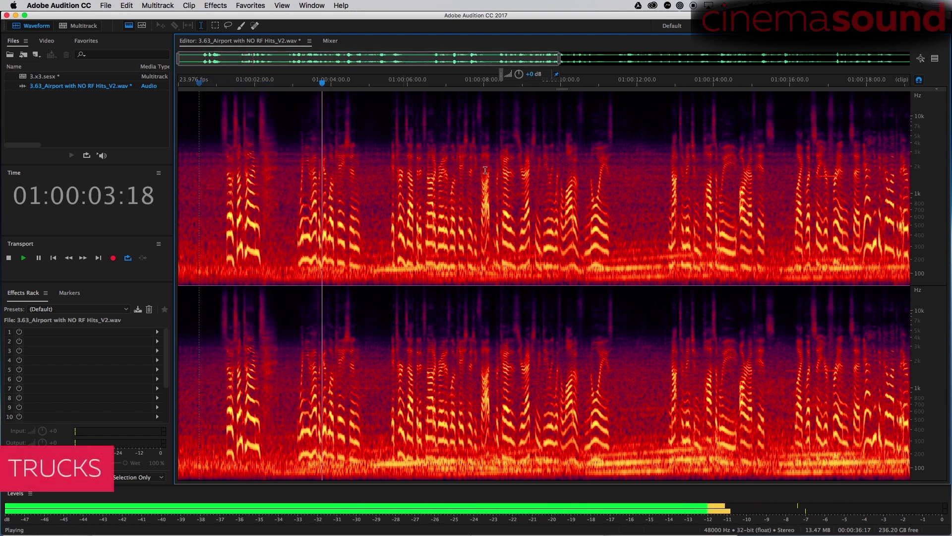
key("space")
left_click(583, 221)
key("space")
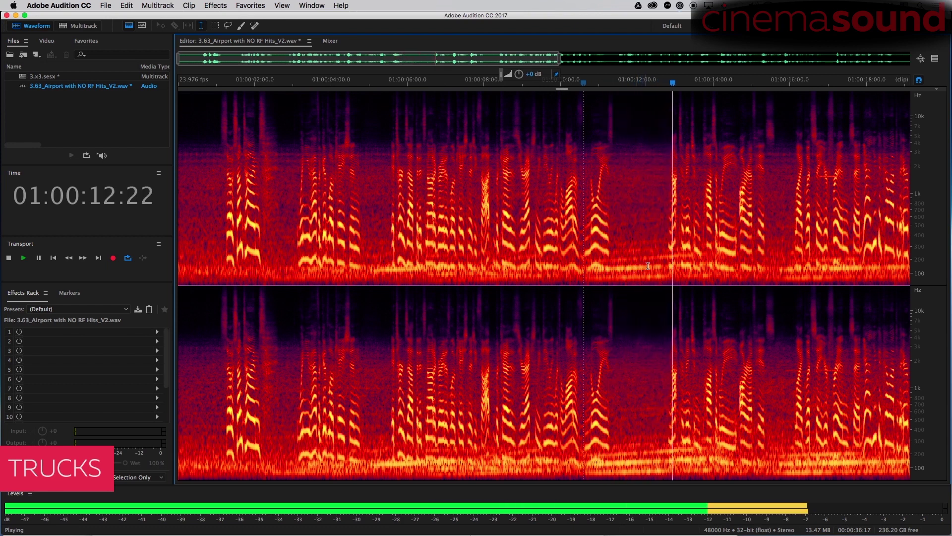
key("space")
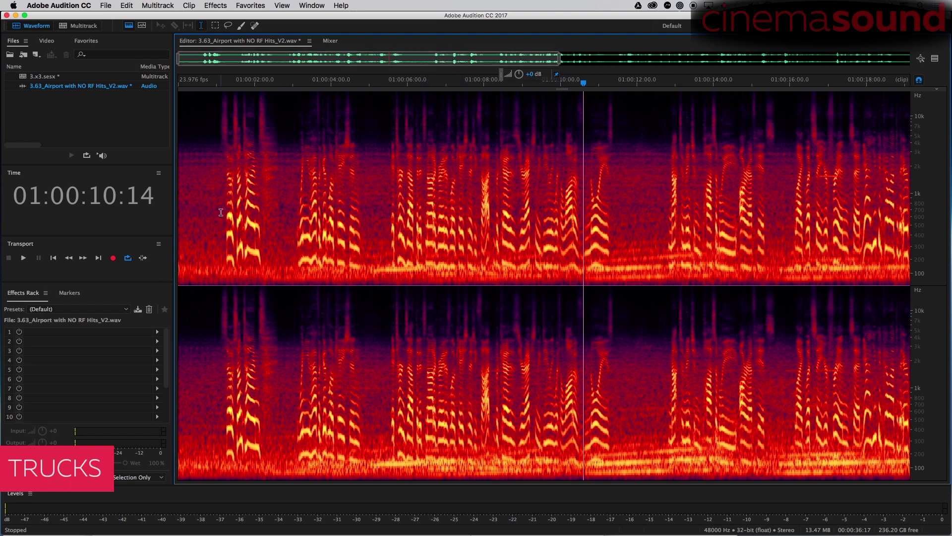
- Trial-paste opening room tone into a lasso around the 01:00:11 rumble, then recopy the room tone
left_click_drag(221, 213, 163, 235)
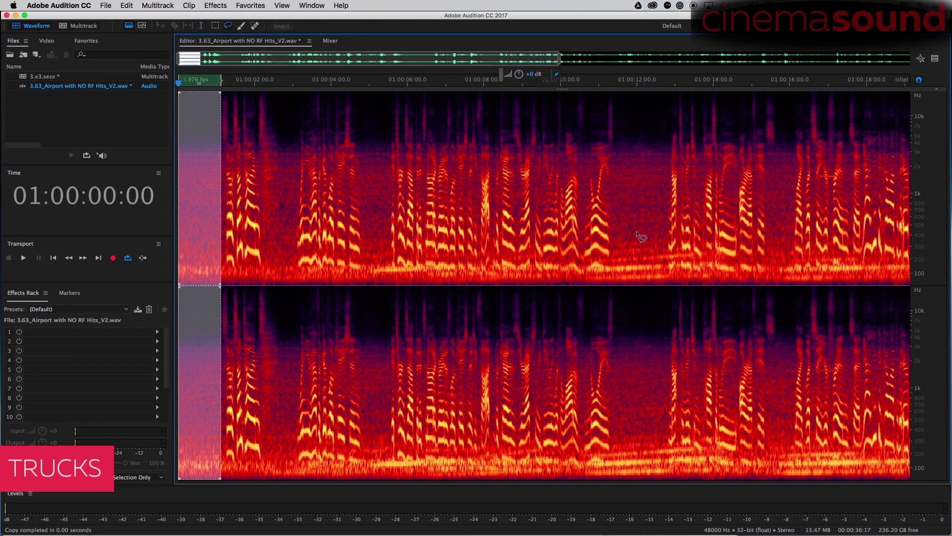
mouse_move(617, 228)
left_mouse_down()
mouse_move(616, 279)
mouse_move(633, 198)
mouse_move(624, 342)
left_mouse_up()
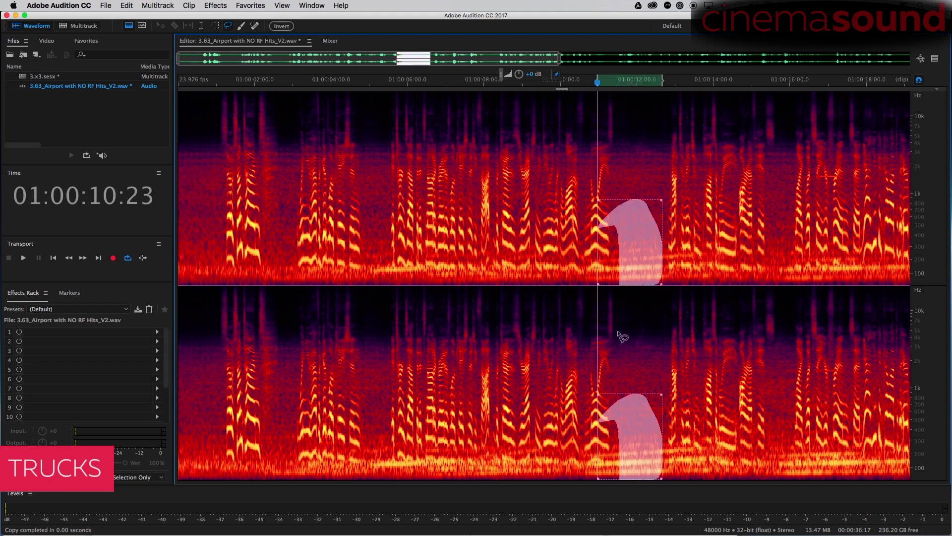
key("super+v")
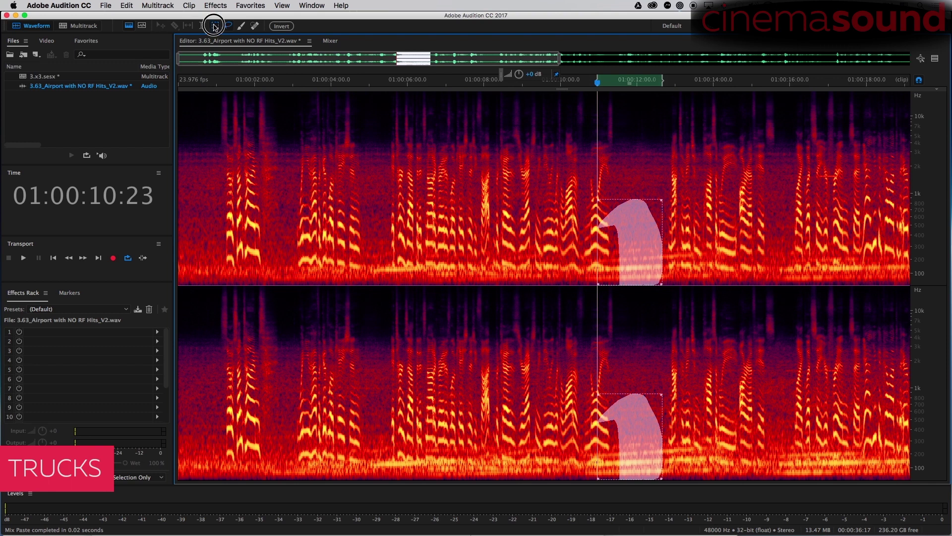
left_click_drag(219, 98, 164, 322)
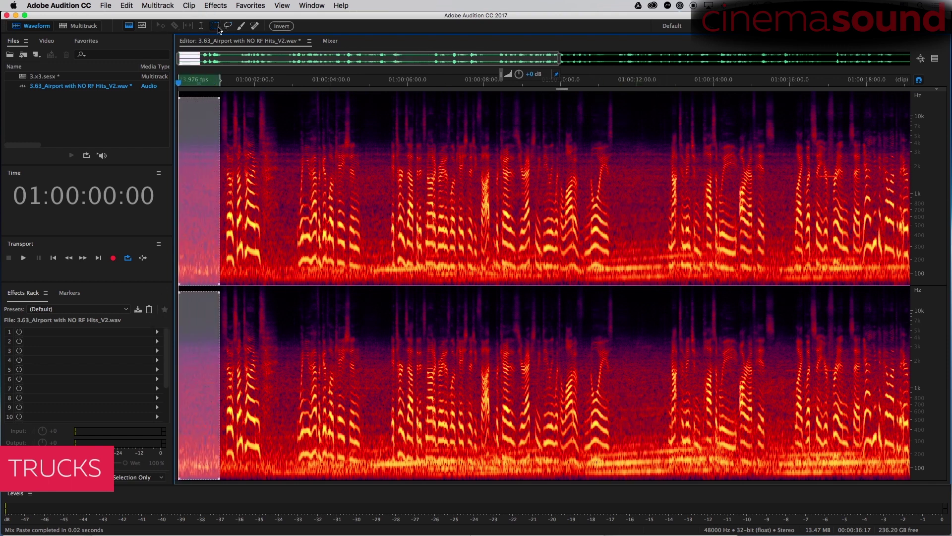
key("super+c")
- Zoom in at 01:00:11:07 and mix-paste room tone into a previewed low-frequency box in the pause
left_click(610, 212)
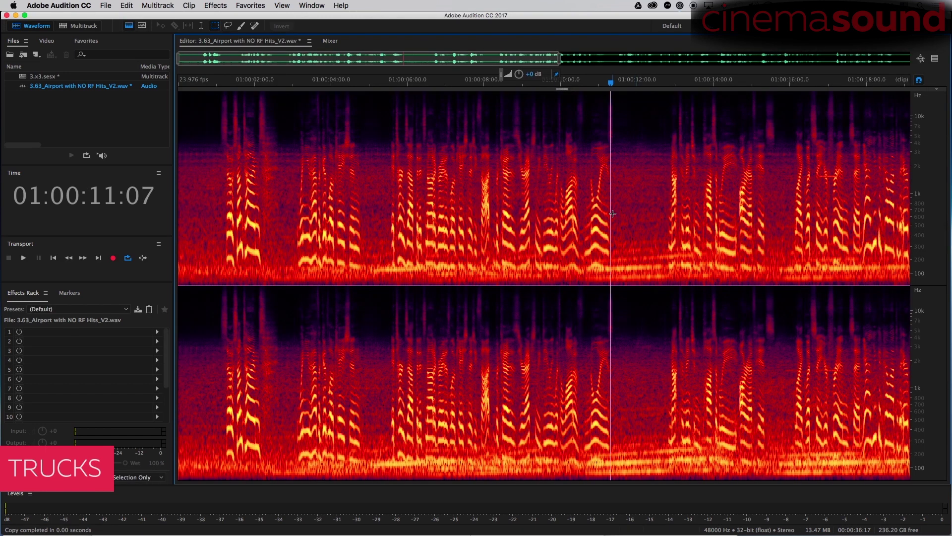
key("=")
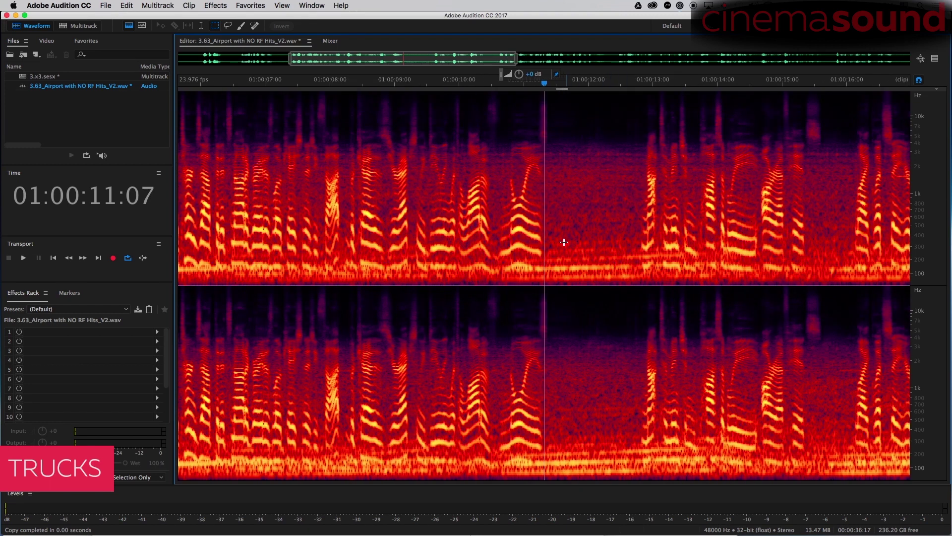
left_click_drag(543, 231, 642, 294)
key("space")
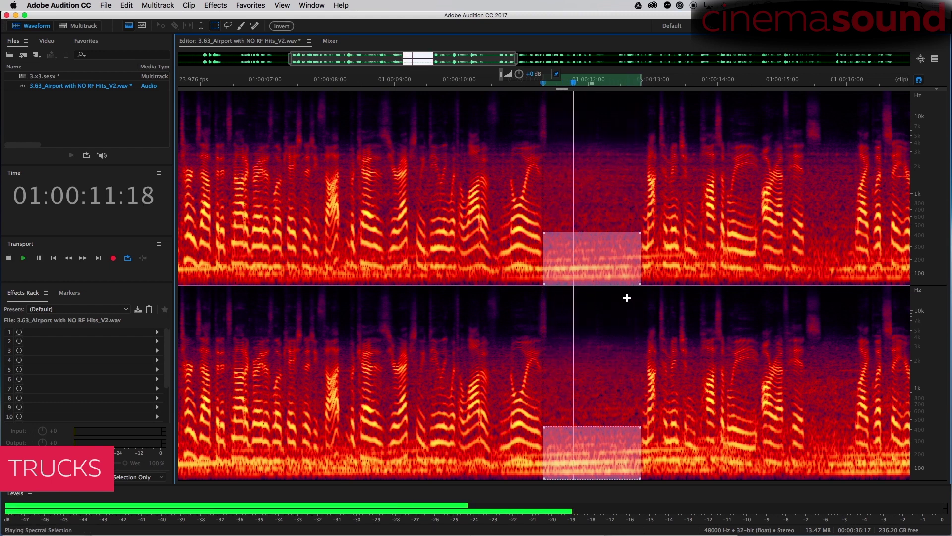
key("space")
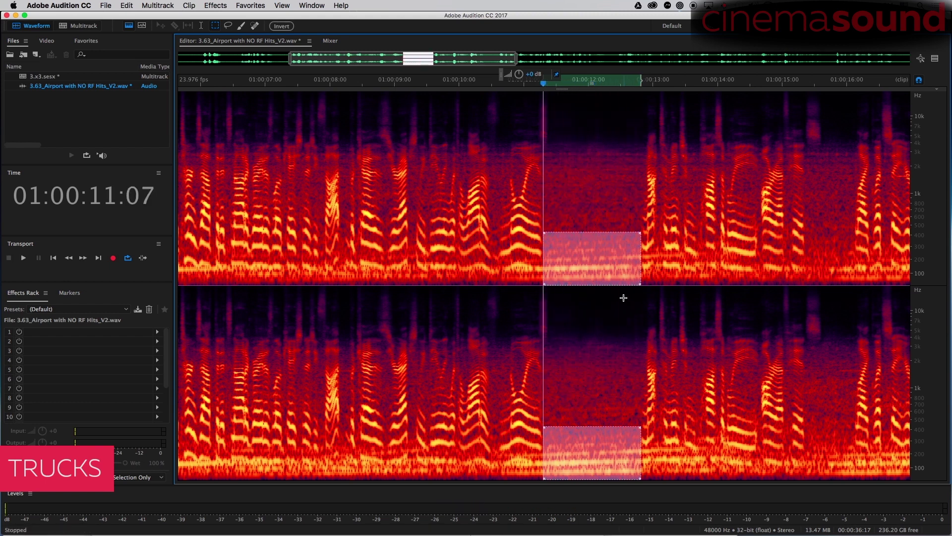
key("super+shift+v")
scroll(566, 272, "up", 2)
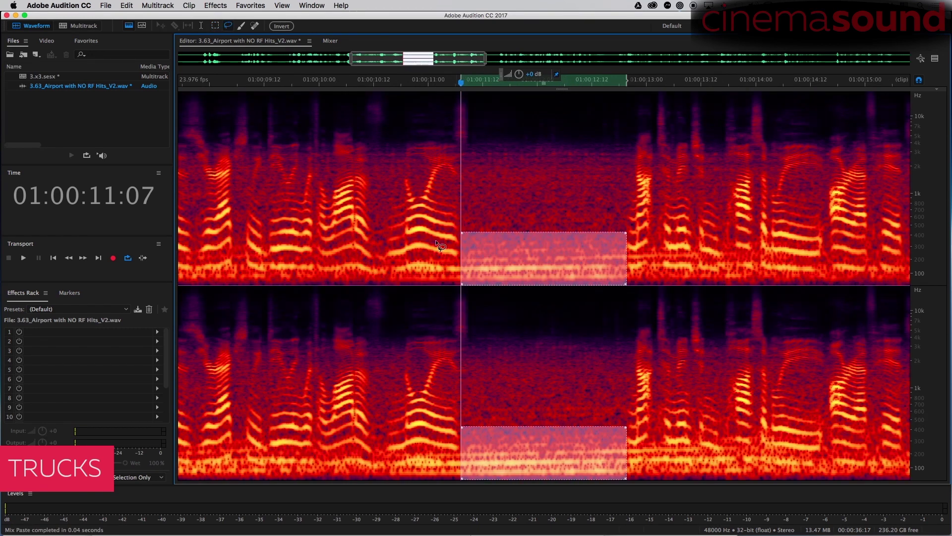
- Lasso both rumble streaks under the word near 01:00:10:14 and Spot Heal them
mouse_move(383, 261)
left_mouse_down()
mouse_move(424, 251)
mouse_move(484, 255)
left_mouse_up()
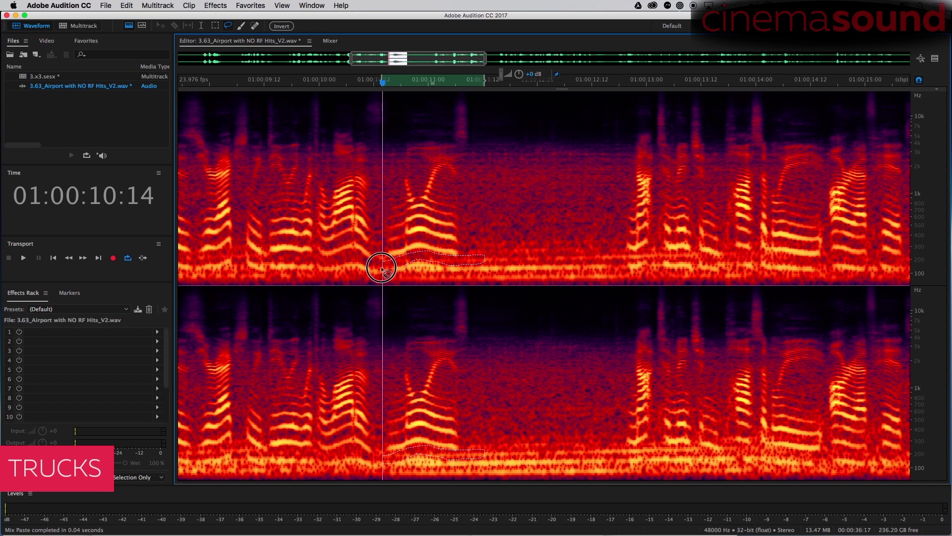
left_click_drag(382, 270, 383, 270)
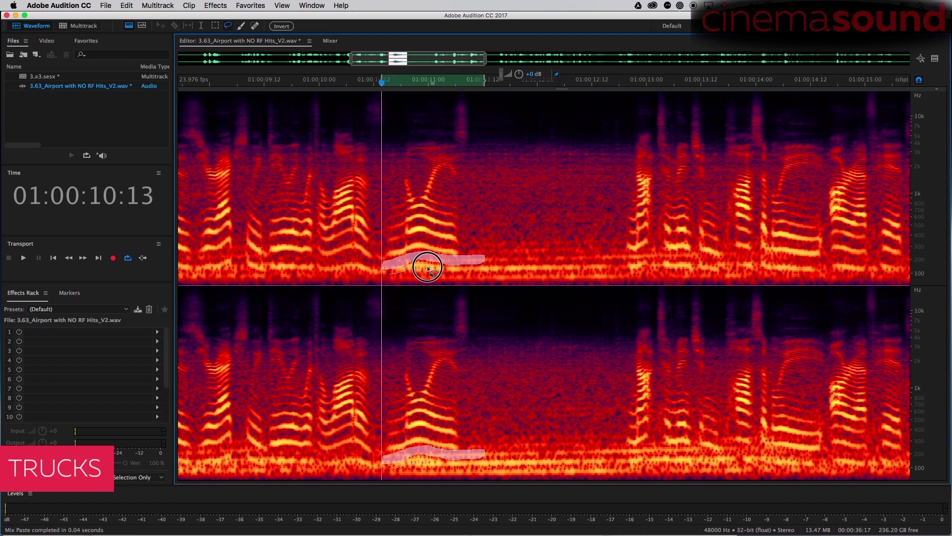
left_click_drag(458, 281, 392, 280)
key("space")
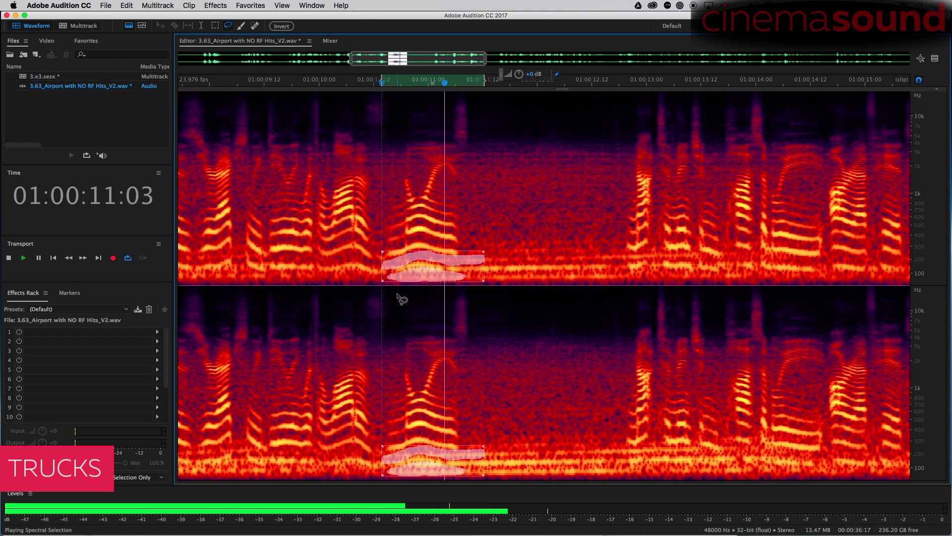
key("super+u")
- Play back the healed passage, then lasso the low rumble in the pause from 01:00:11:05
left_click(349, 211)
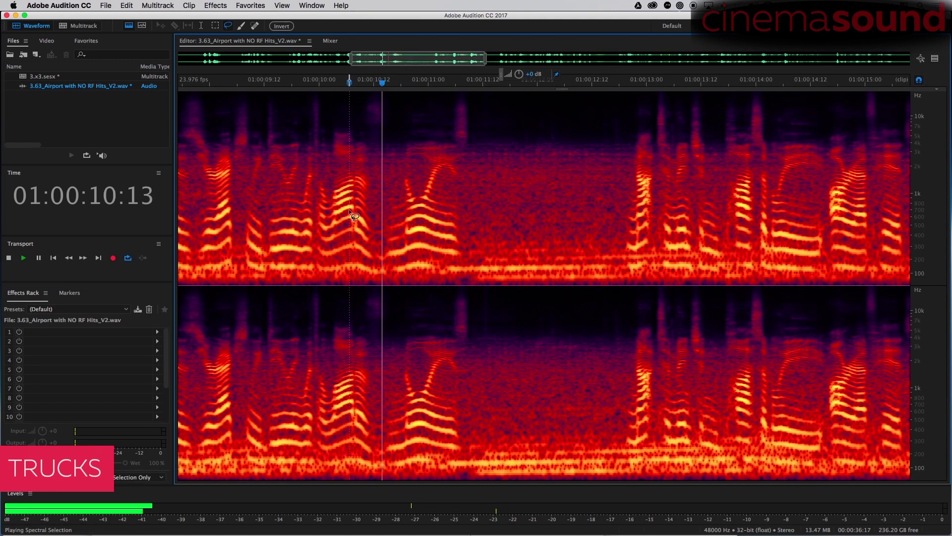
key("space")
key("t")
left_click(344, 213)
key("space")
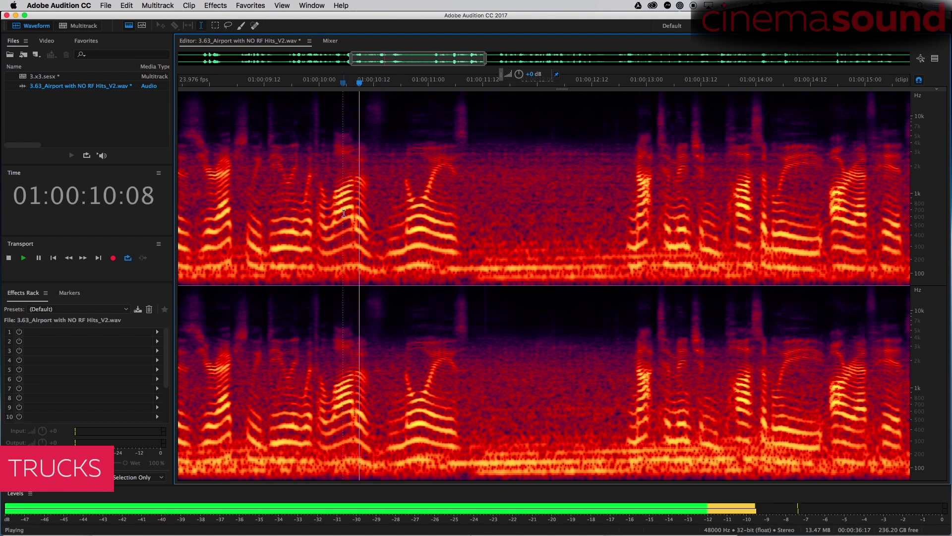
key("space")
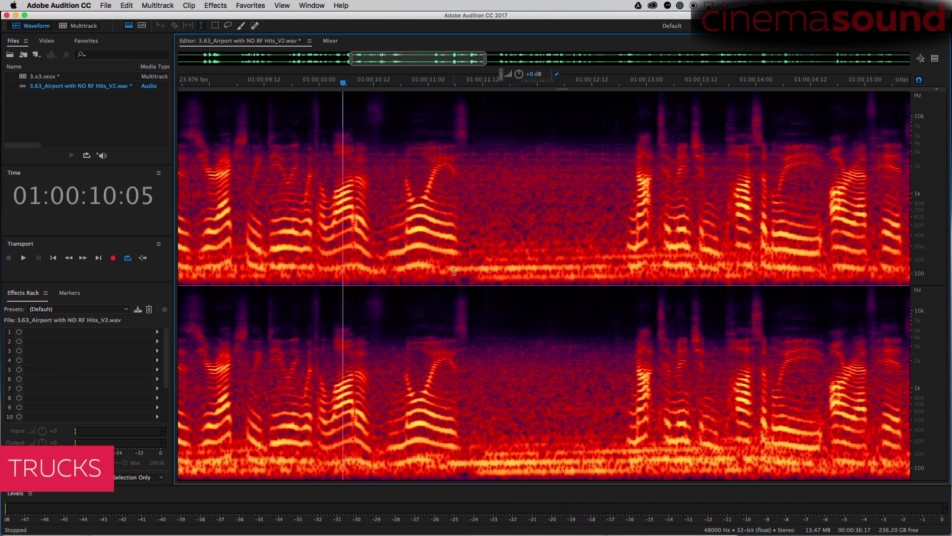
mouse_move(452, 255)
left_mouse_down()
mouse_move(571, 245)
mouse_move(579, 258)
mouse_move(568, 287)
mouse_move(481, 296)
mouse_move(439, 288)
mouse_move(452, 260)
left_mouse_up()
- Redraw the lasso from 01:00:12:02 to 01:00:12:12, patch it with room tone and play back
key("space")
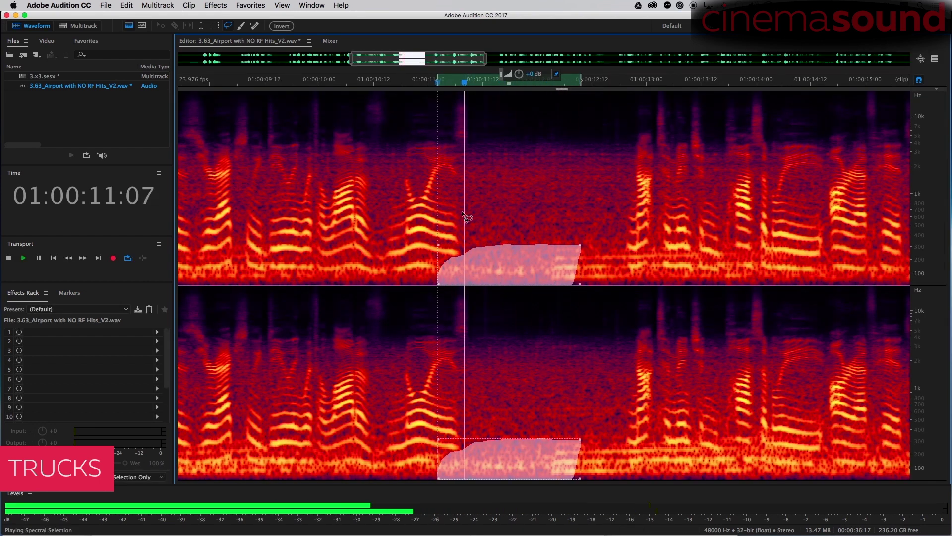
left_click(465, 217)
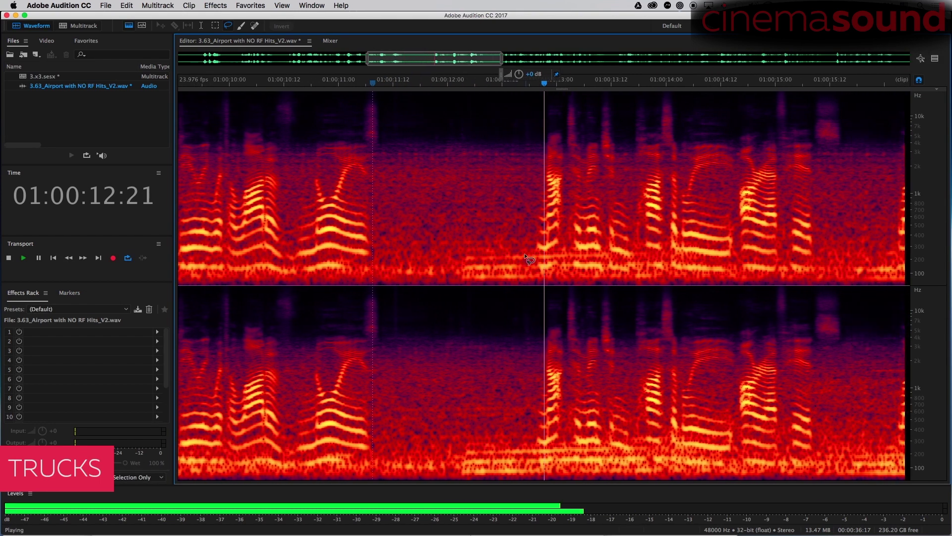
mouse_move(435, 265)
left_mouse_down()
mouse_move(521, 283)
mouse_move(472, 243)
mouse_move(444, 262)
left_mouse_up()
key("super+u")
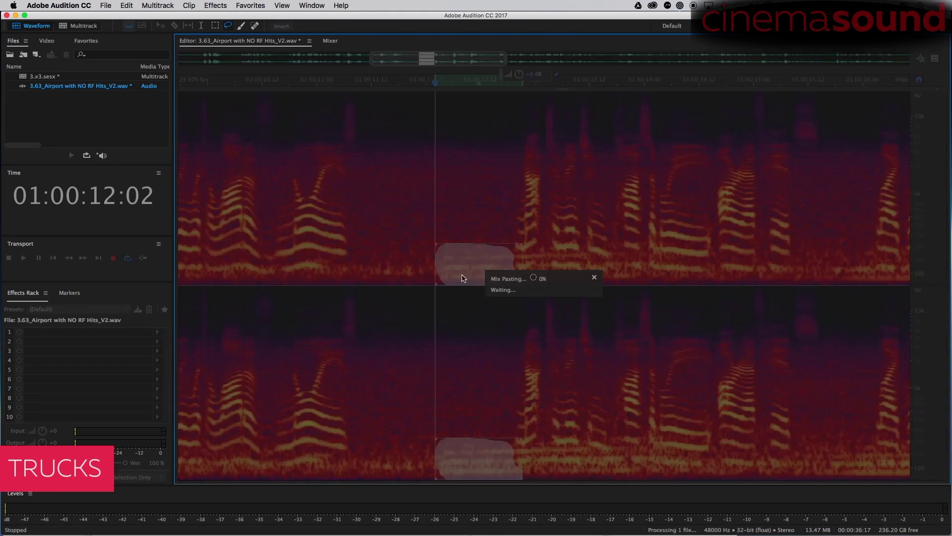
key("space")
- Replay the pause patch, then lasso the rumble before speech resumes near 01:00:12:17
left_click(391, 245)
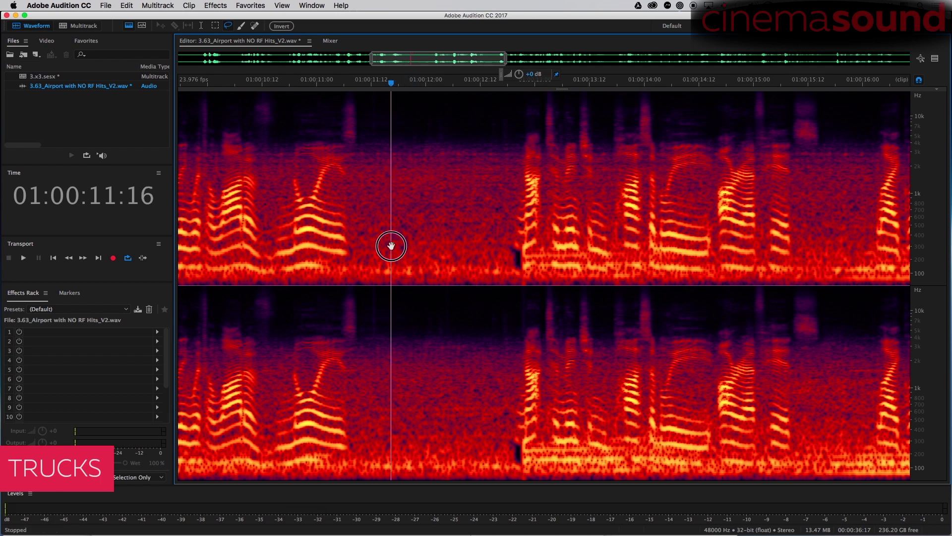
left_click(387, 262)
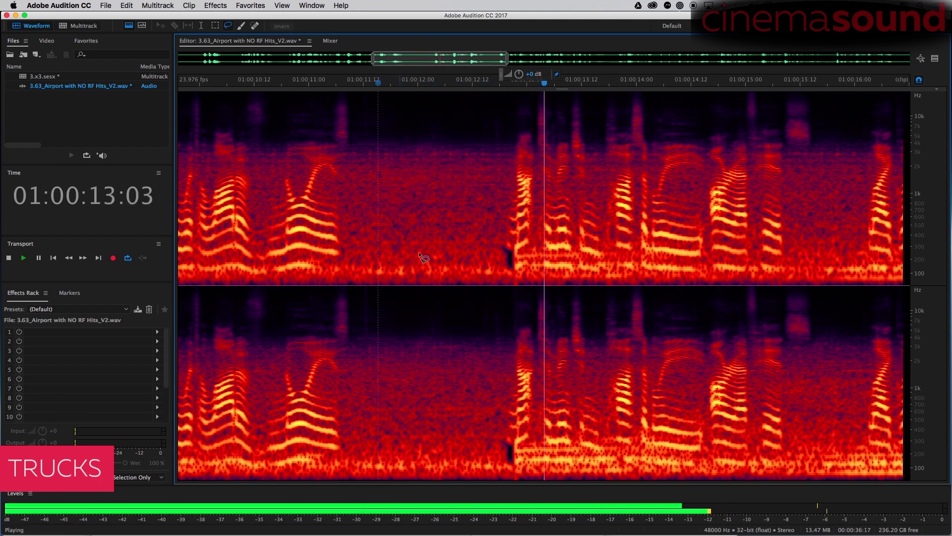
key("space")
left_click(500, 242)
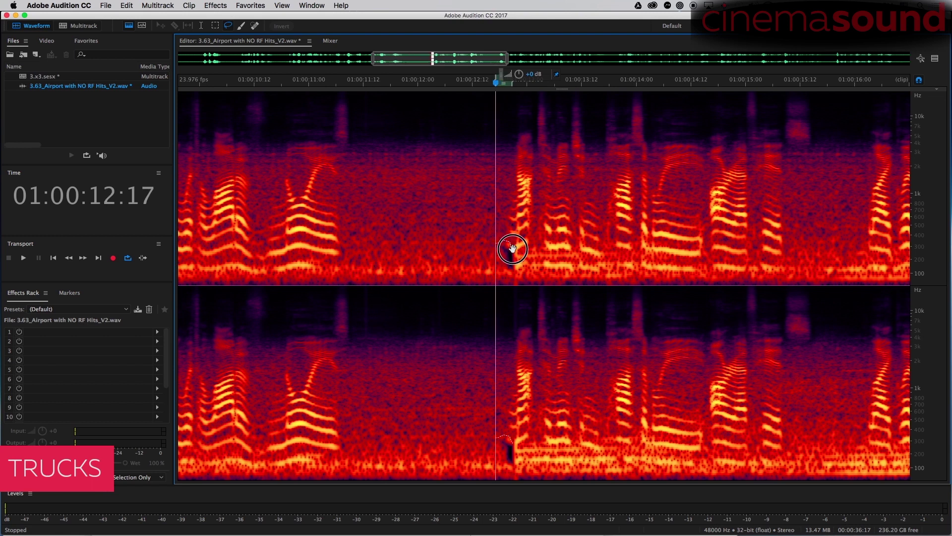
left_click_drag(522, 247, 584, 254)
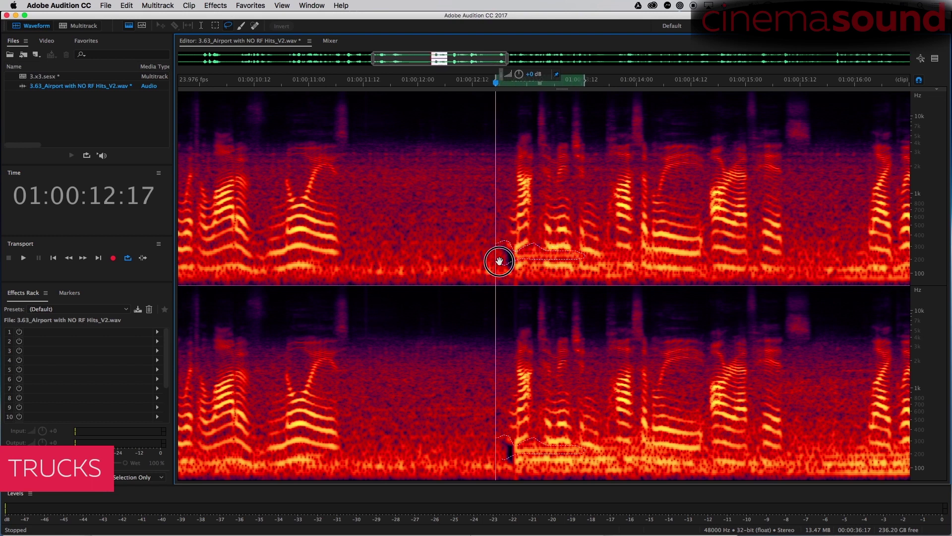
mouse_move(499, 261)
left_mouse_down()
mouse_move(500, 250)
mouse_move(512, 263)
mouse_move(511, 285)
left_mouse_up()
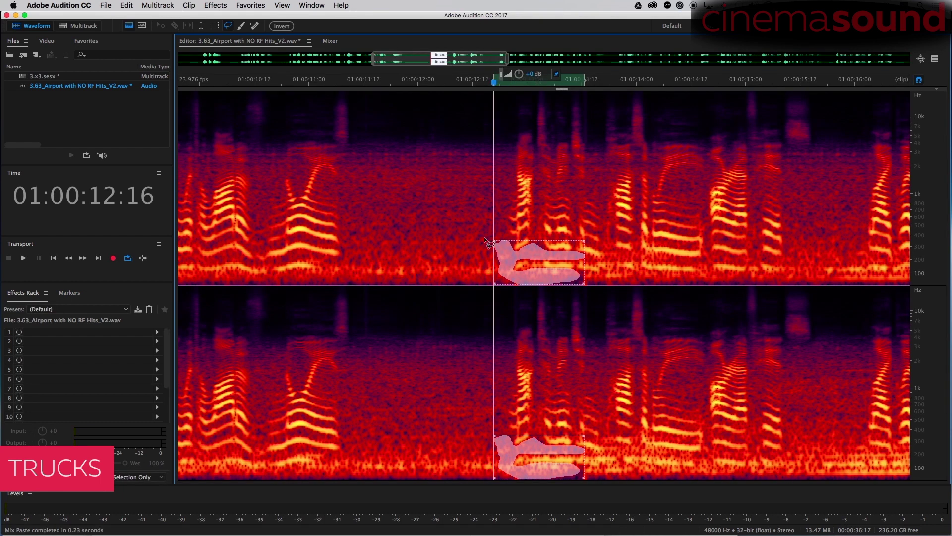
- Play back the patched words near 01:00:12 with the Time Selection tool active
left_click(468, 219)
key("space")
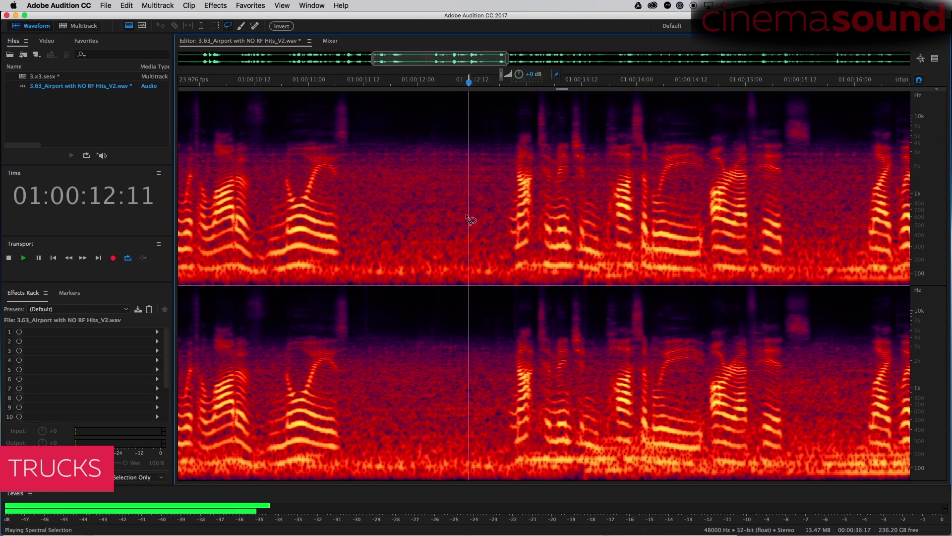
key("t")
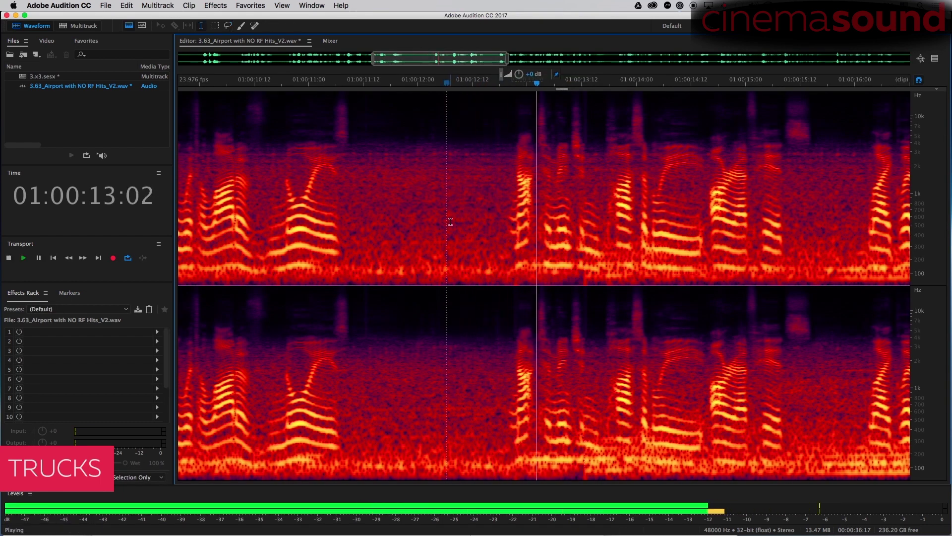
key("space")
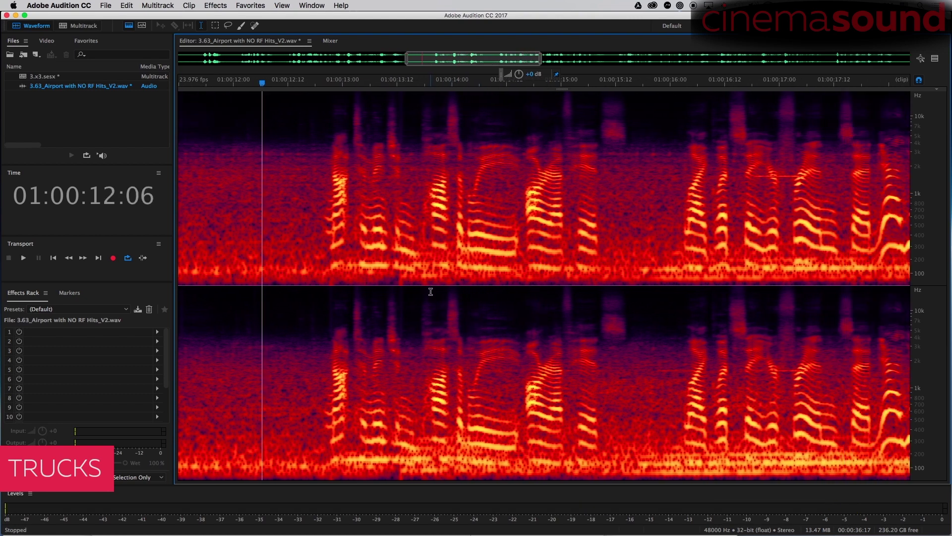
- Lasso both low rumble bands under the words around 01:00:13–01:00:14 and preview them
mouse_move(394, 270)
left_mouse_down()
mouse_move(523, 272)
mouse_move(412, 286)
mouse_move(396, 272)
left_mouse_up()
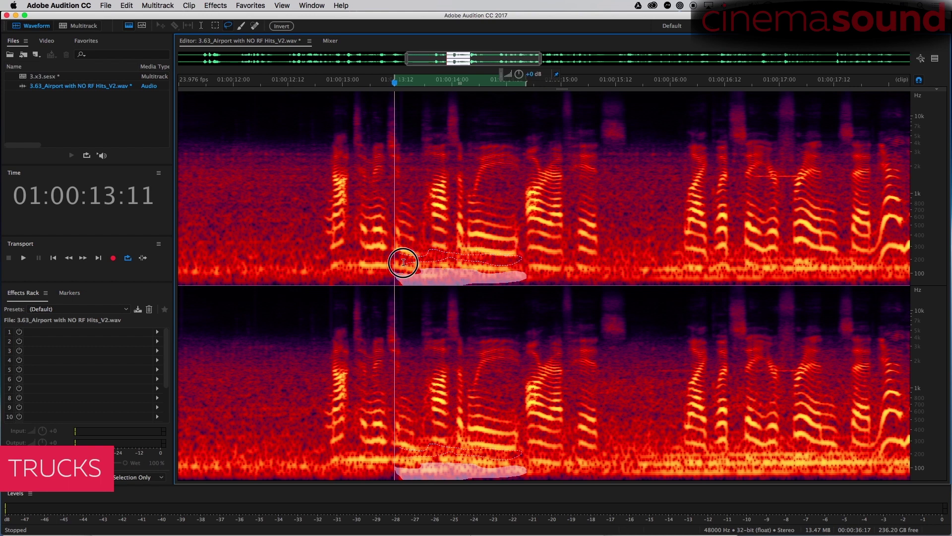
left_click_drag(403, 262, 403, 261)
key("space")
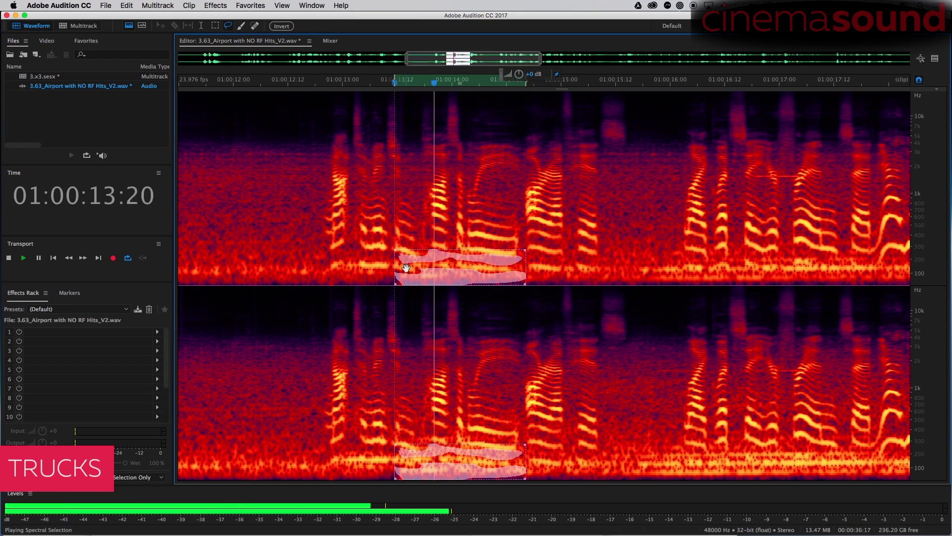
key("space")
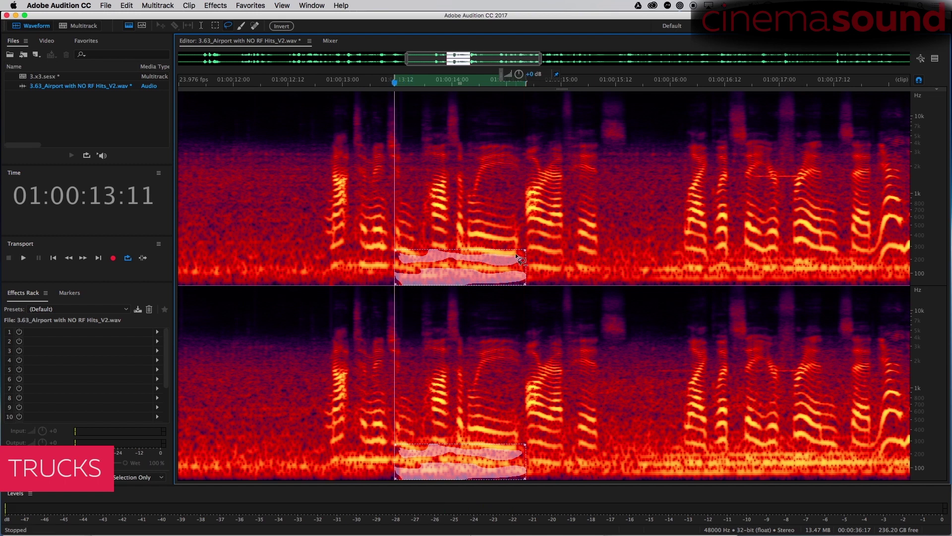
left_click(489, 255)
key("space")
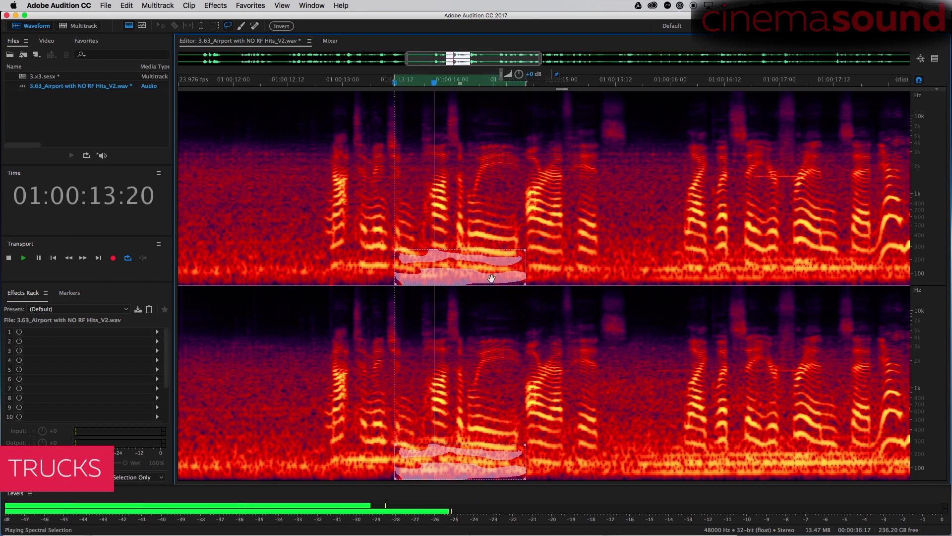
key("space")
- Mix-paste the copied room tone into the lassoed bands and play the result
key("super+shift+v")
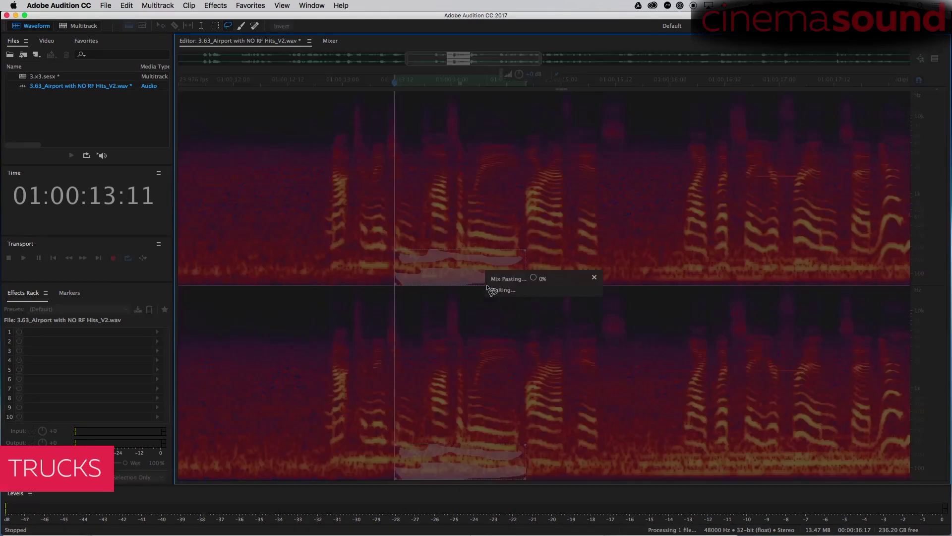
left_click(290, 183)
key("space")
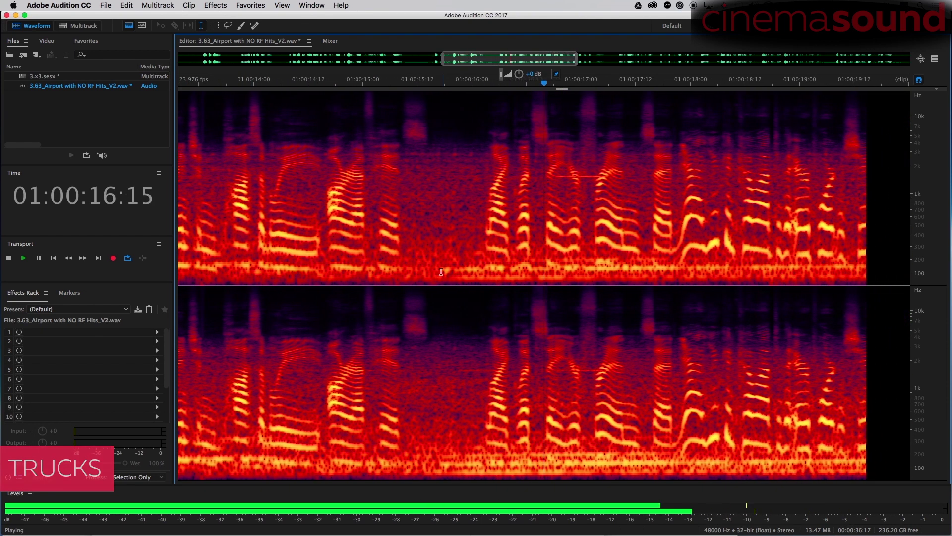
- Zoom out and play the patched dialogue from 01:00:09:05 to about 01:00:13
key("space")
scroll(275, 326, "down", 4)
key("d")
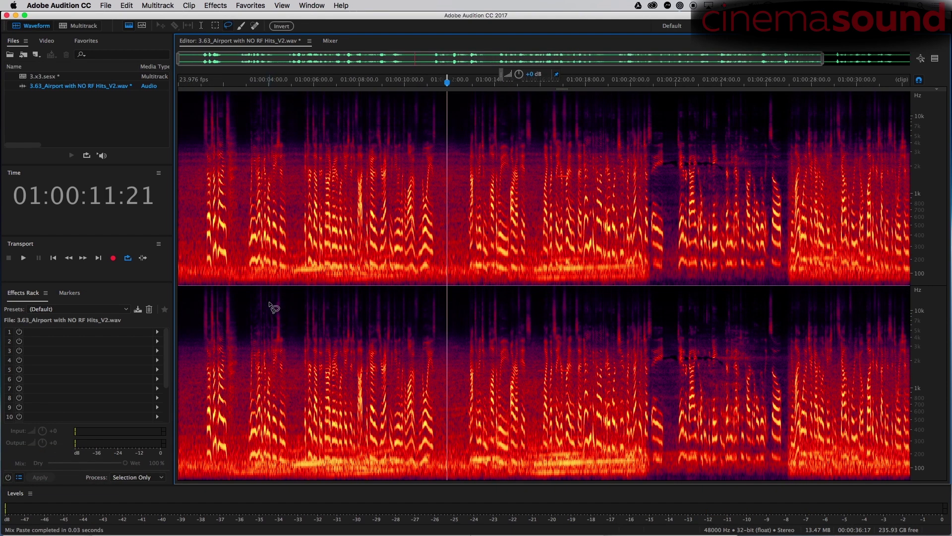
left_click(387, 223)
key("space")
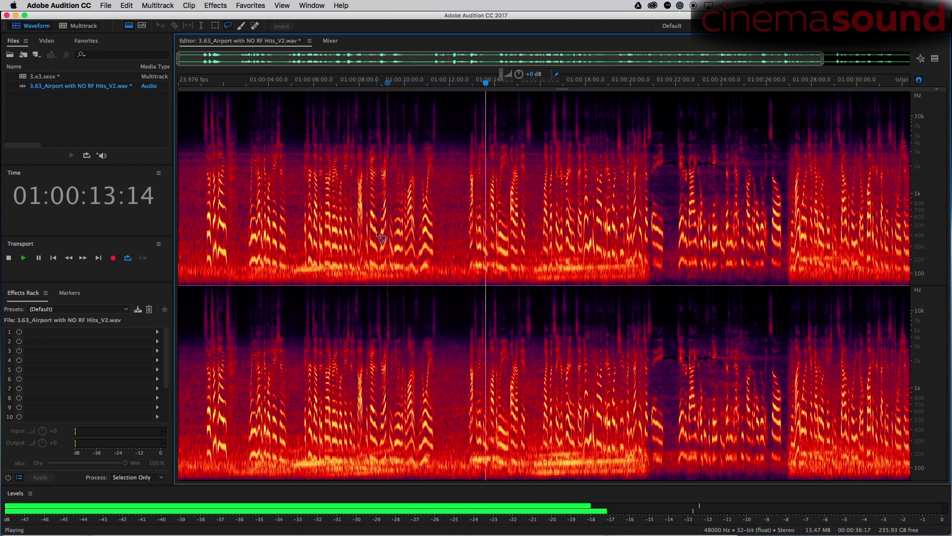
key("space")
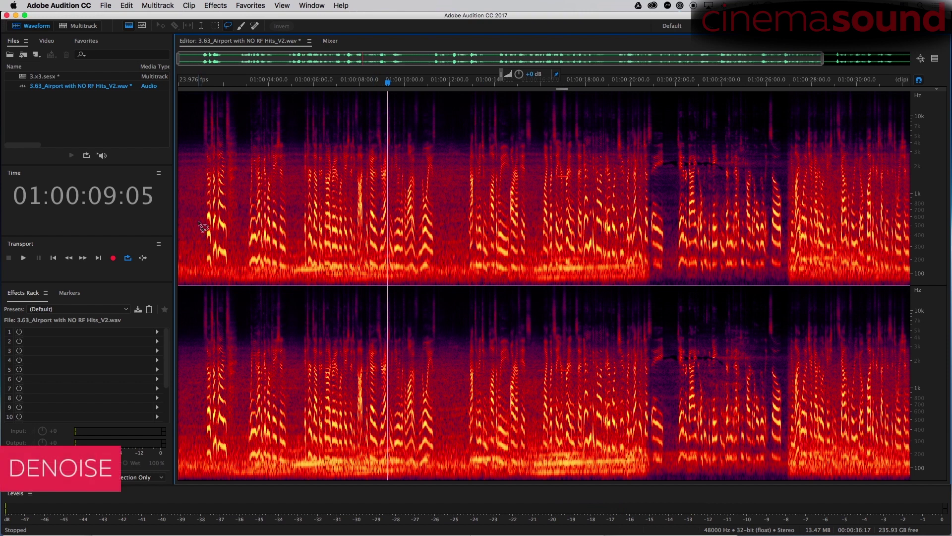
- Select the first second of room tone and capture a Noise Reduction noise print from it
left_click_drag(202, 225, 174, 305)
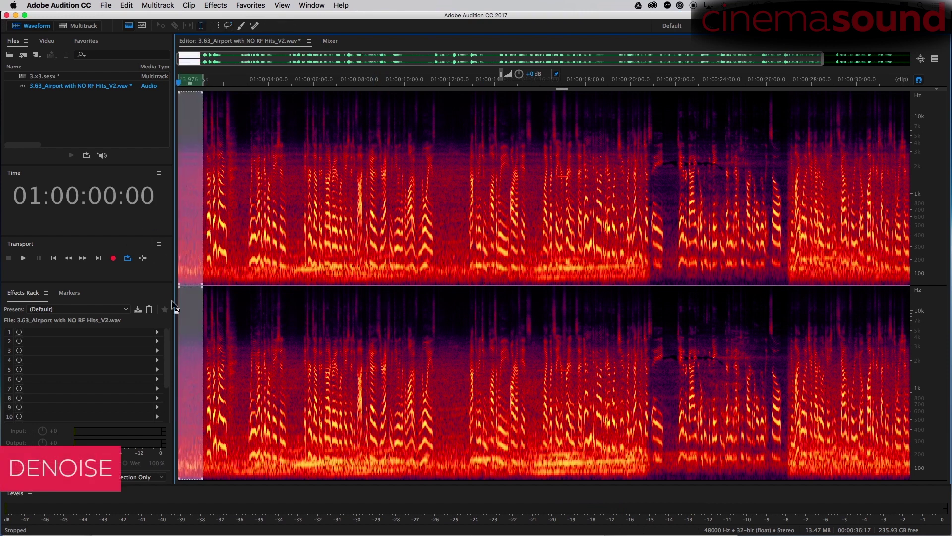
left_click(226, 4)
mouse_move(289, 159)
left_click(412, 178)
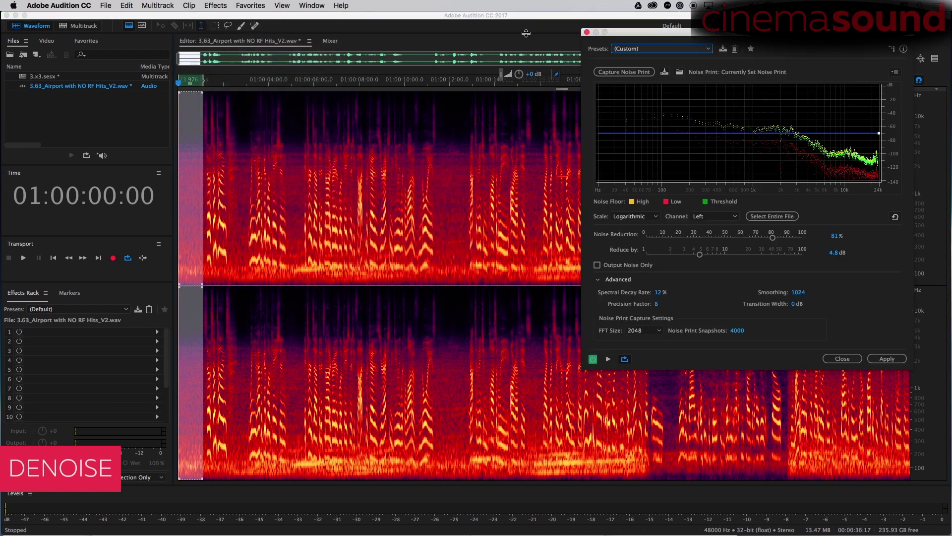
left_click(624, 72)
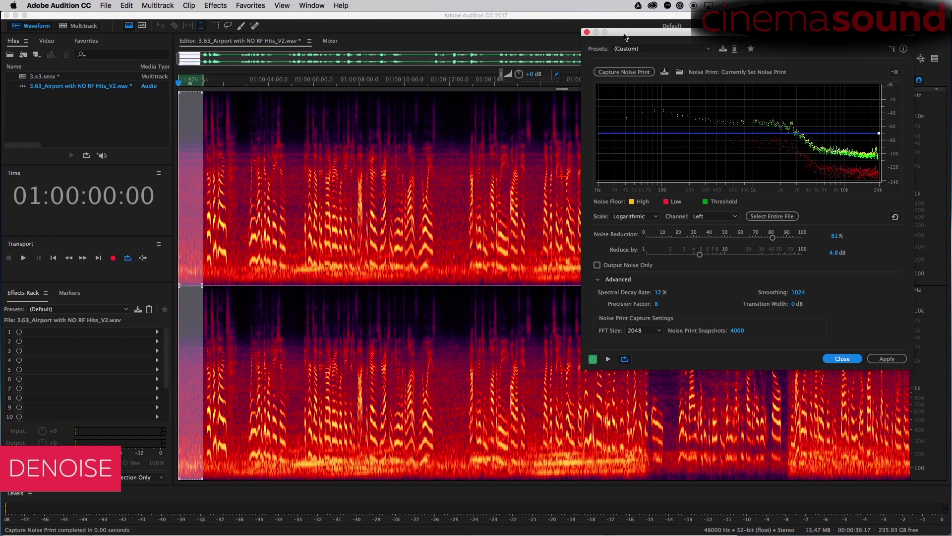
- Extend the selection from the start to about 01:00:21
left_click_drag(625, 35, 714, 41)
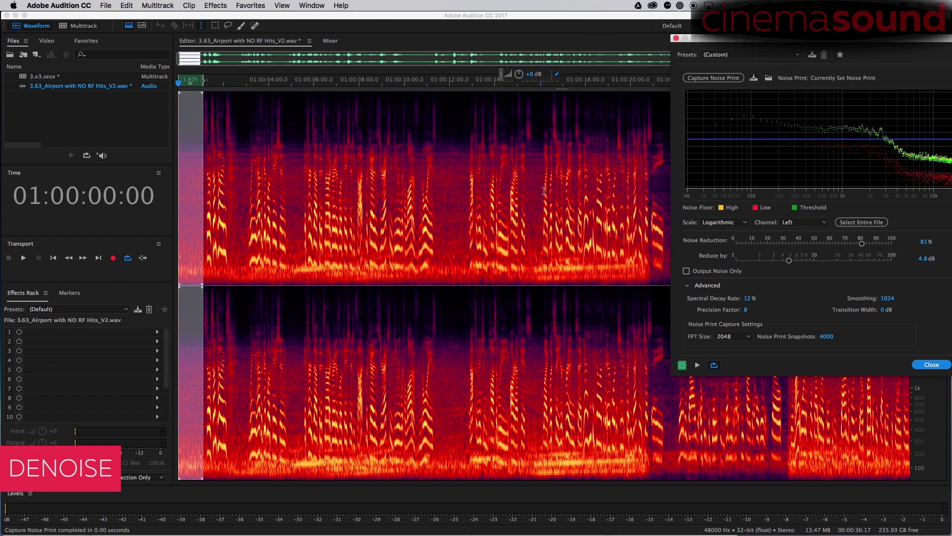
left_click(661, 177, "shift")
left_click_drag(749, 39, 492, 41)
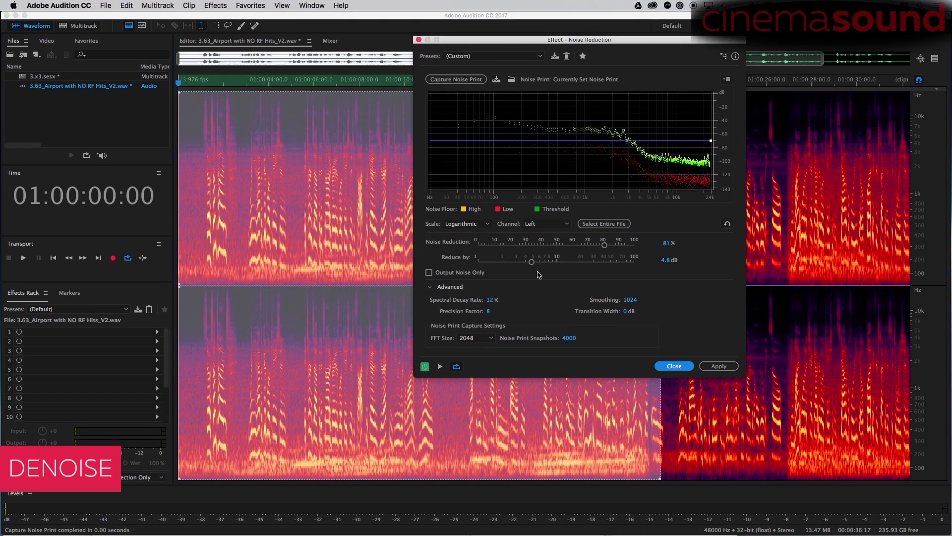
- Keep FFT 2048 and set 8.5 dB reduction, 1% spectral decay, 3 dB transition, 100% reduction
left_click(473, 339)
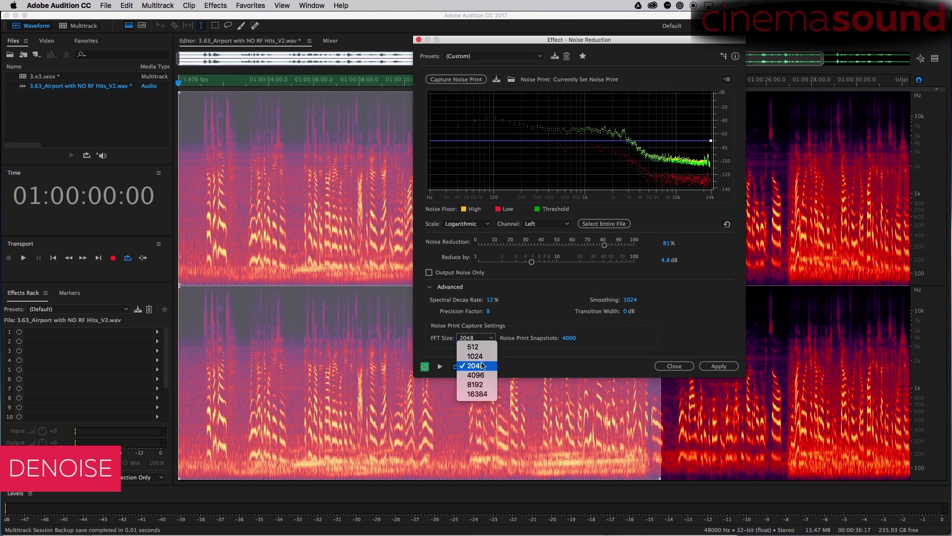
left_click(482, 366)
left_click(440, 366)
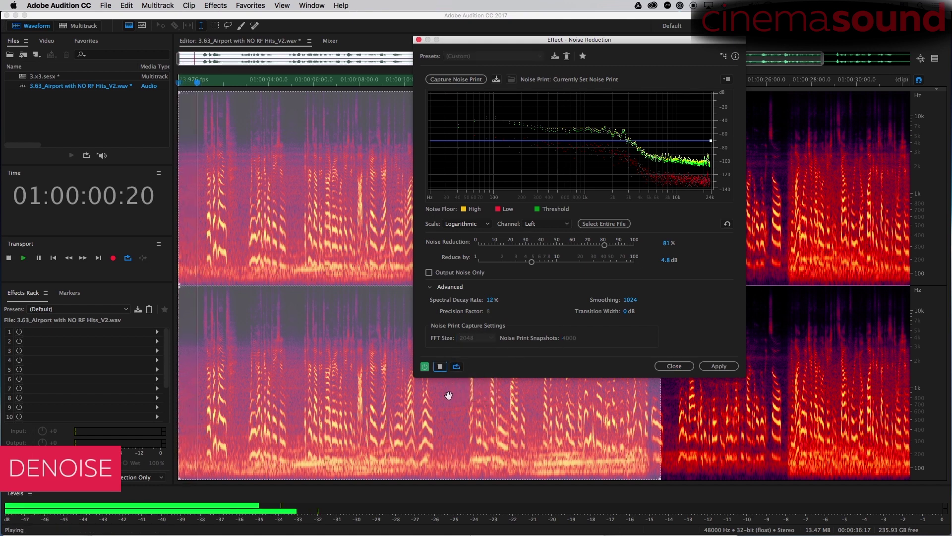
left_click_drag(531, 261, 550, 262)
left_click_drag(494, 299, 491, 303)
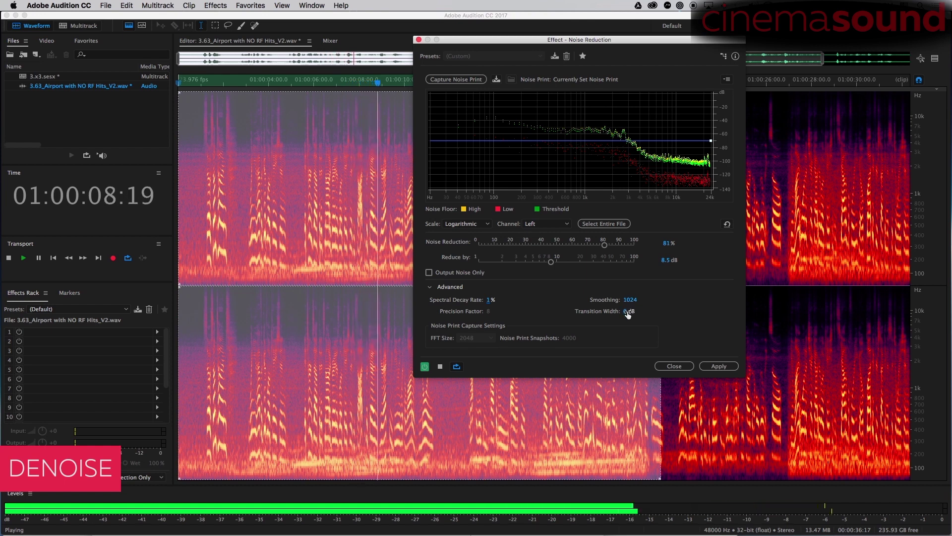
left_click_drag(628, 313, 628, 312)
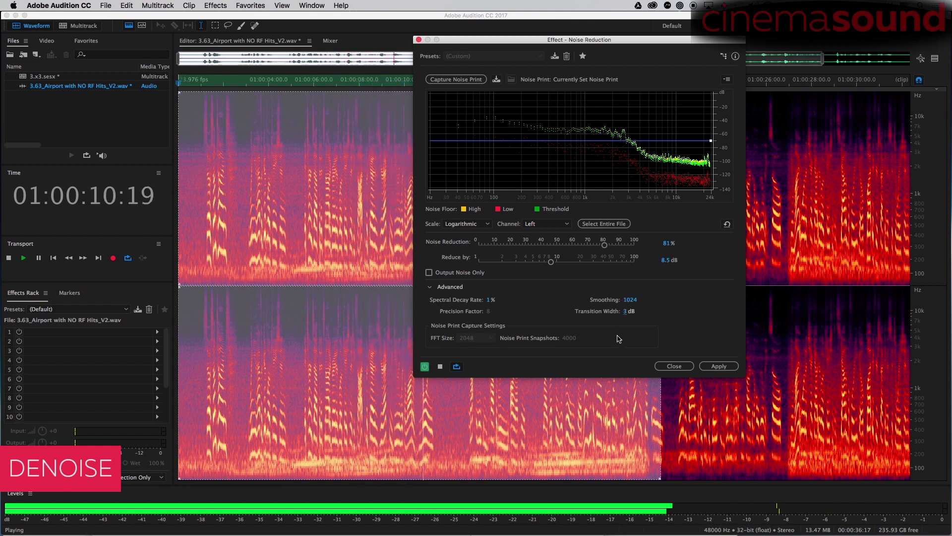
left_click_drag(604, 244, 635, 244)
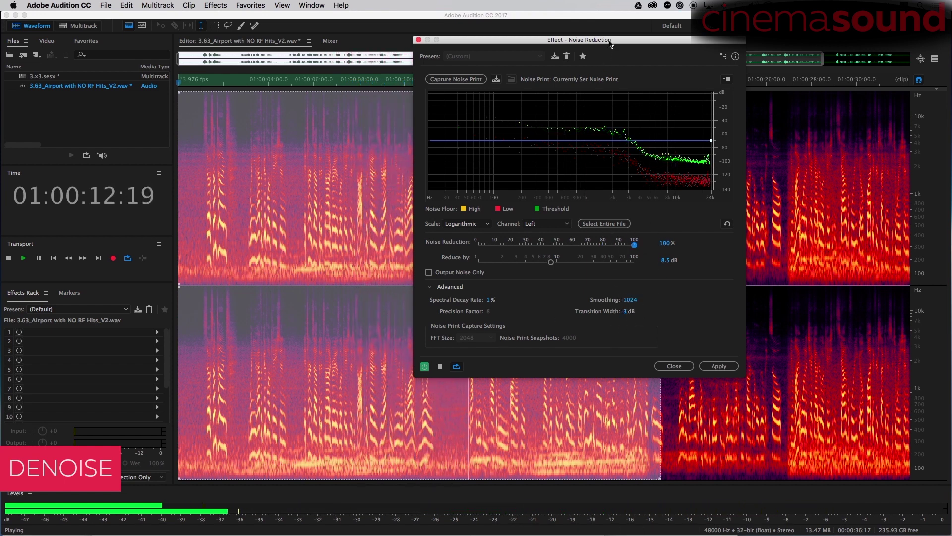
- Apply the noise reduction to the selection and play the denoised dialogue
left_click_drag(610, 43, 745, 36)
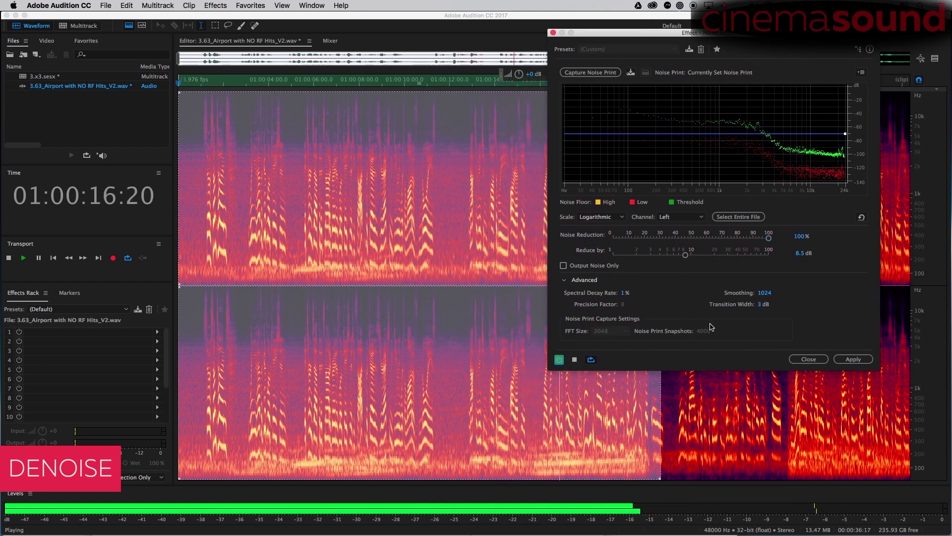
left_click(852, 359)
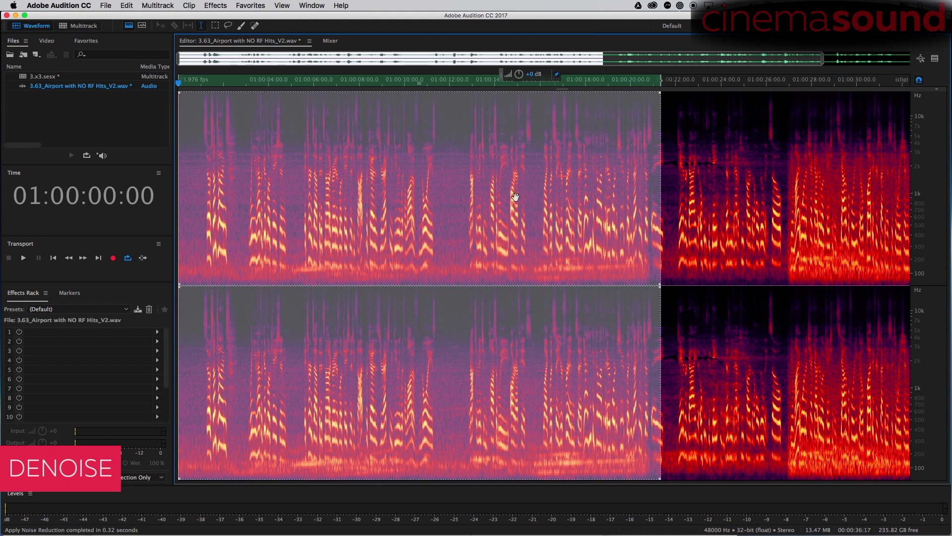
key("space")
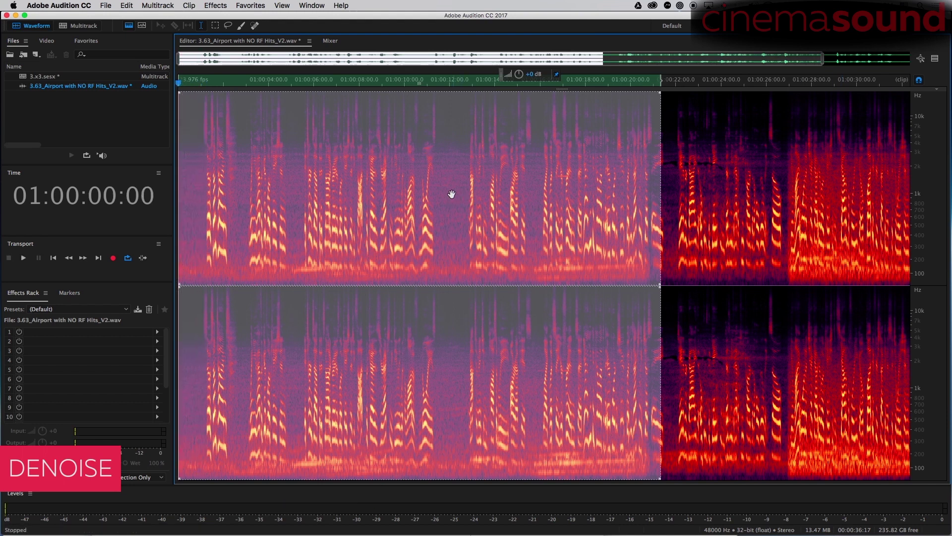